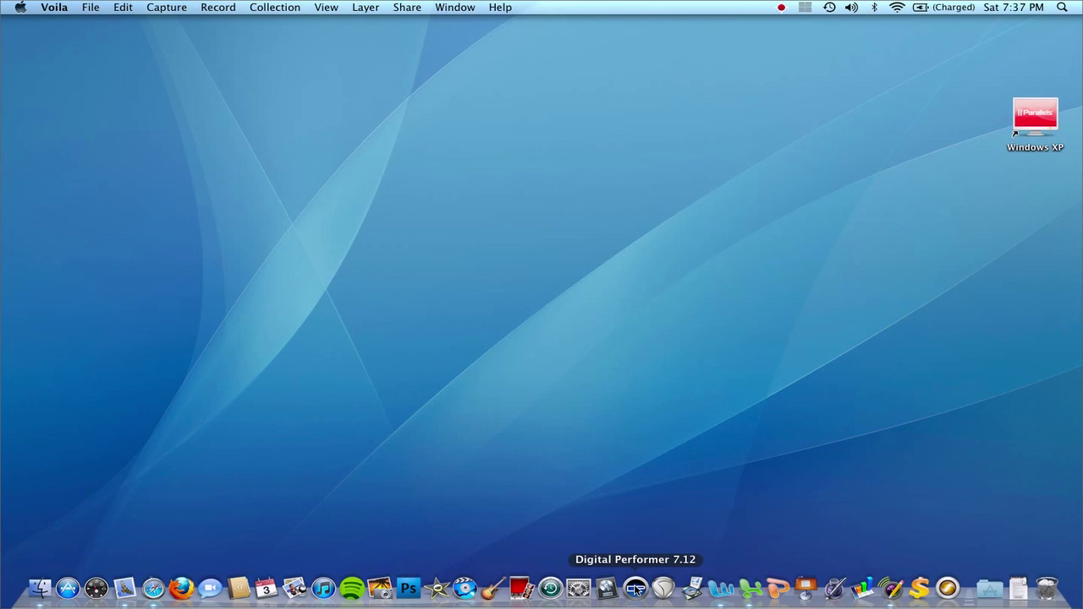
Launch Digital Performer 7.12 from the Dock.
{"action": "left_click", "coordinate": [636, 588]}
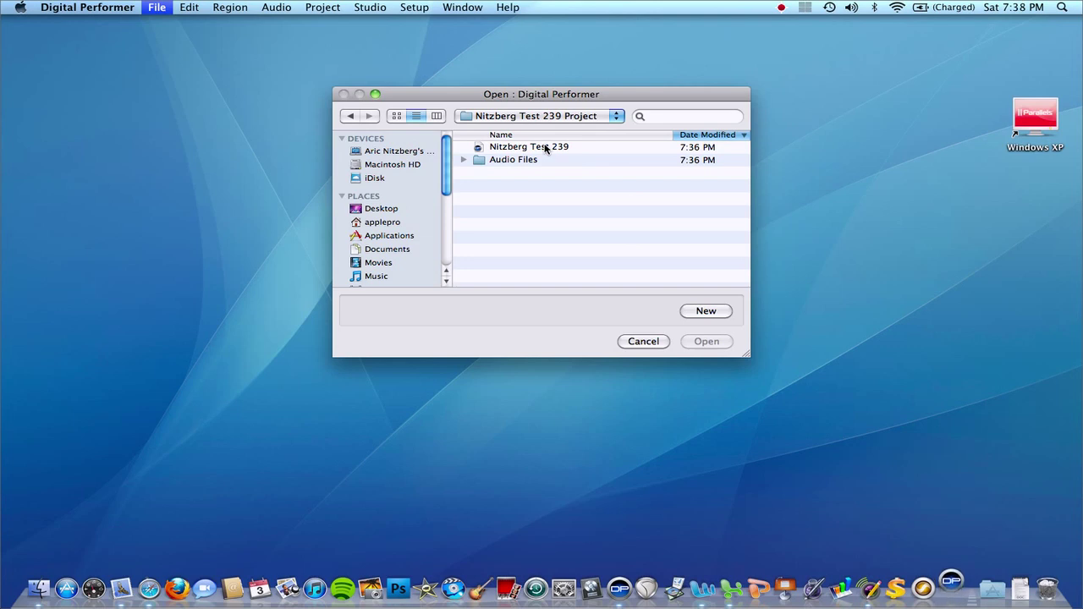
Skip the earlier test project and start a brand-new project file instead.
{"action": "left_click", "coordinate": [546, 148]}
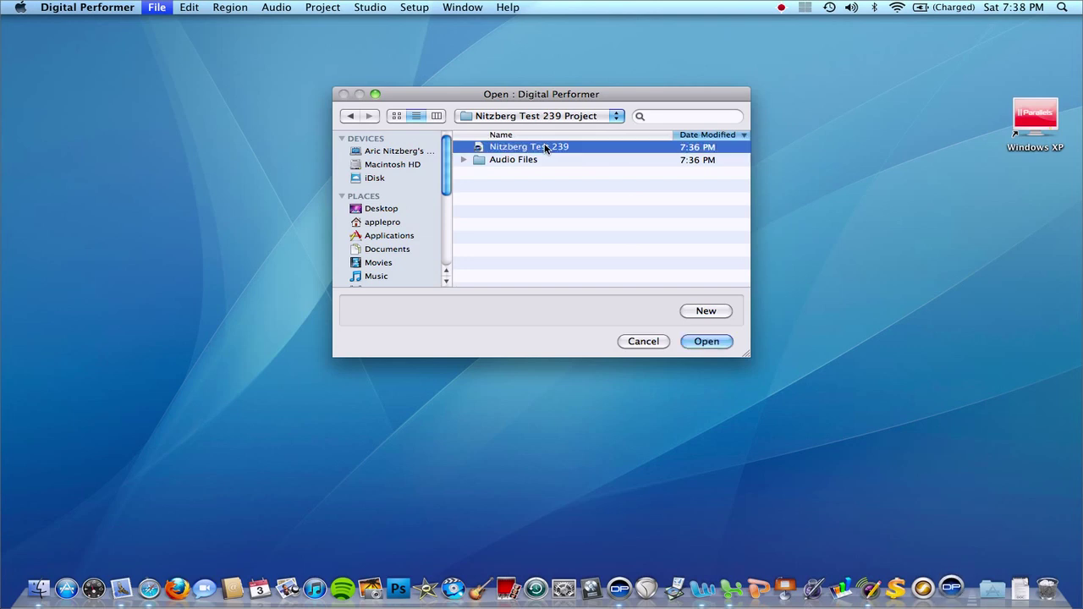
{"action": "left_click", "coordinate": [701, 312]}
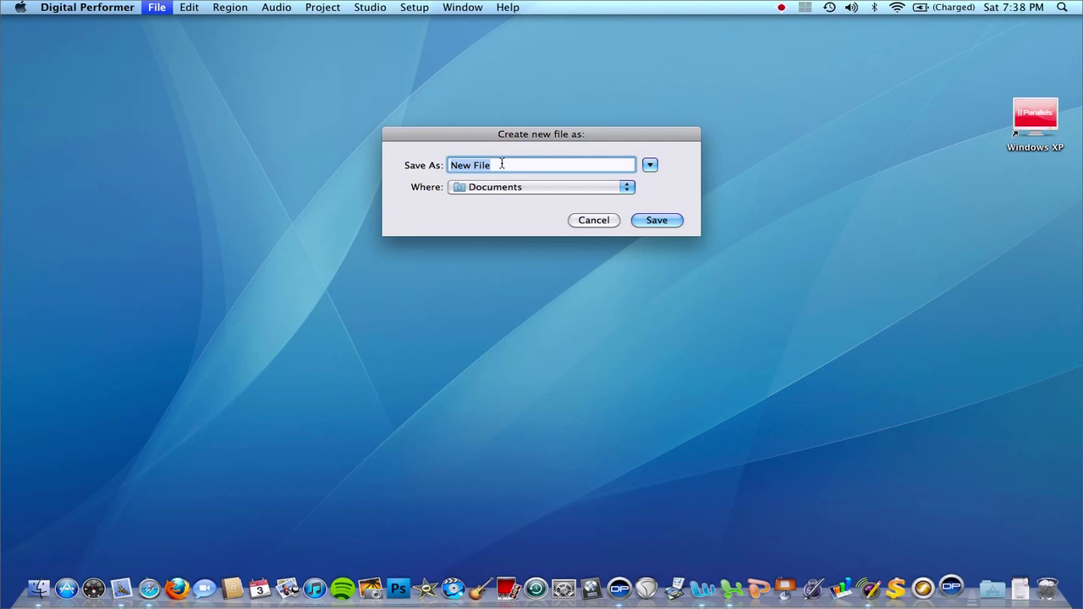
Save the new project in Documents, named with the user's surname plus 'Test 240'.
{"action": "type", "text": "Nitzb"}
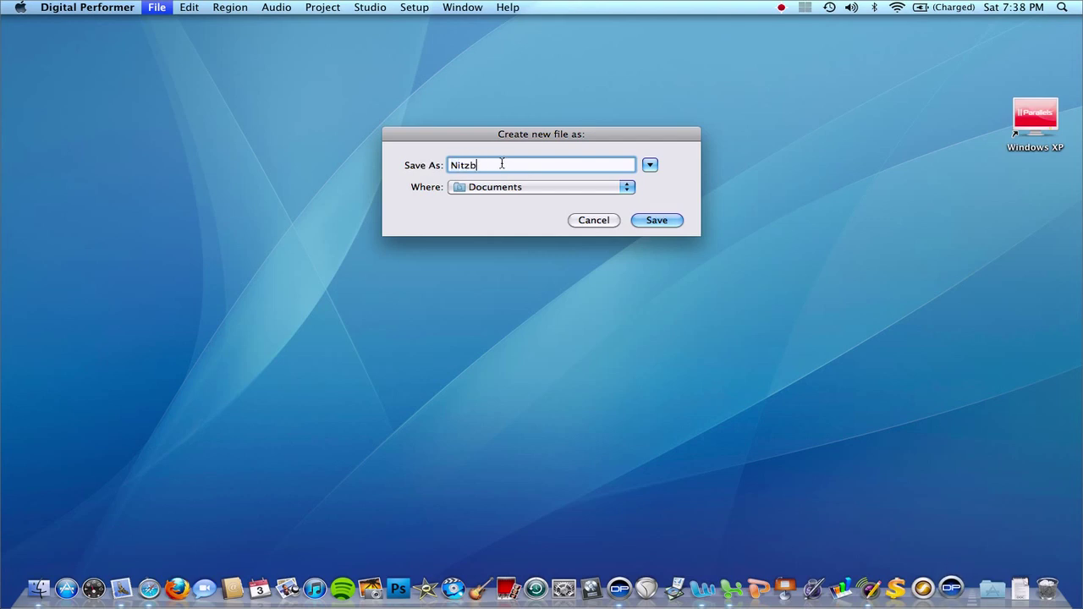
{"action": "type", "text": "erg"}
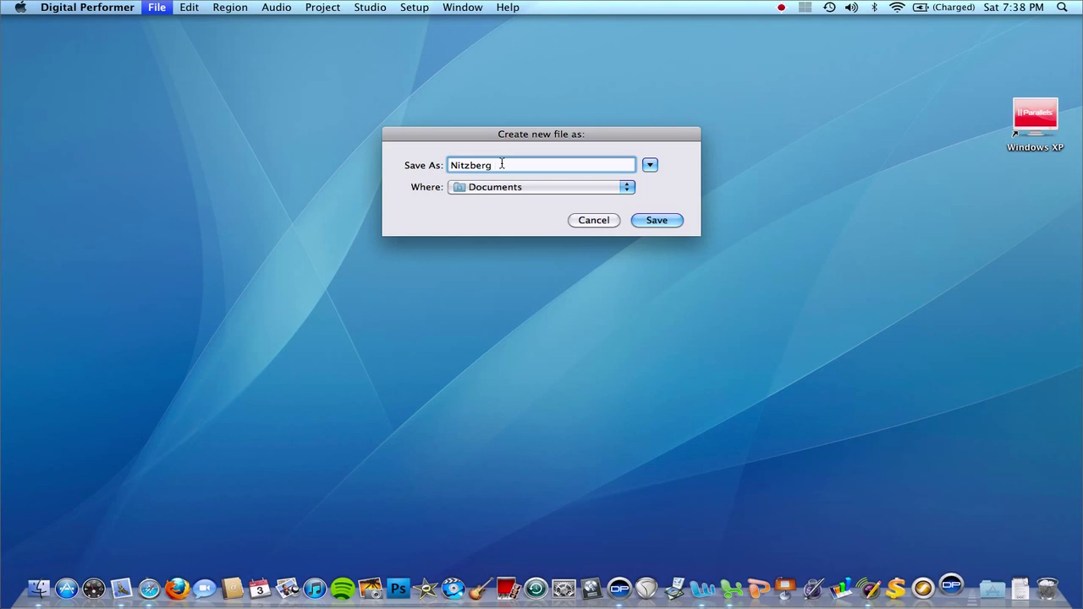
{"action": "type", "text": " Test 240"}
{"action": "left_click", "coordinate": [626, 188]}
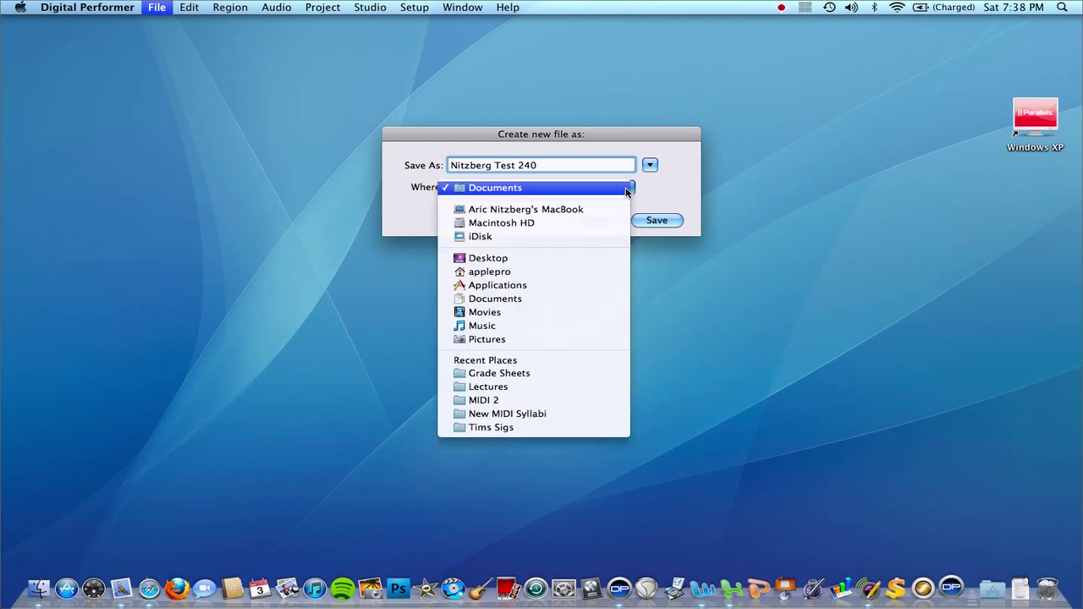
{"action": "left_click", "coordinate": [549, 299]}
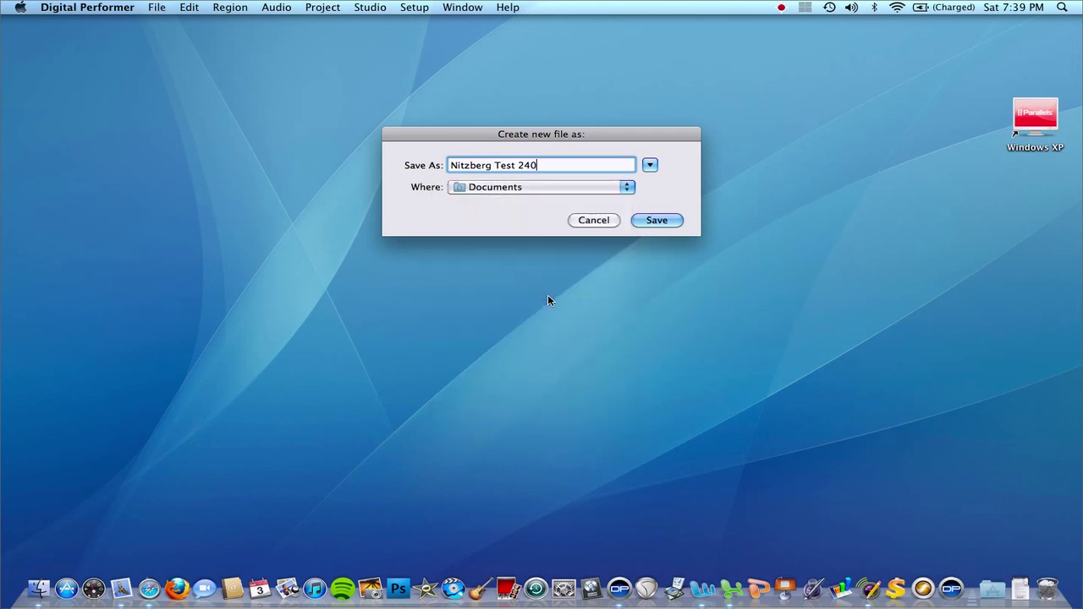
{"action": "left_click", "coordinate": [658, 220]}
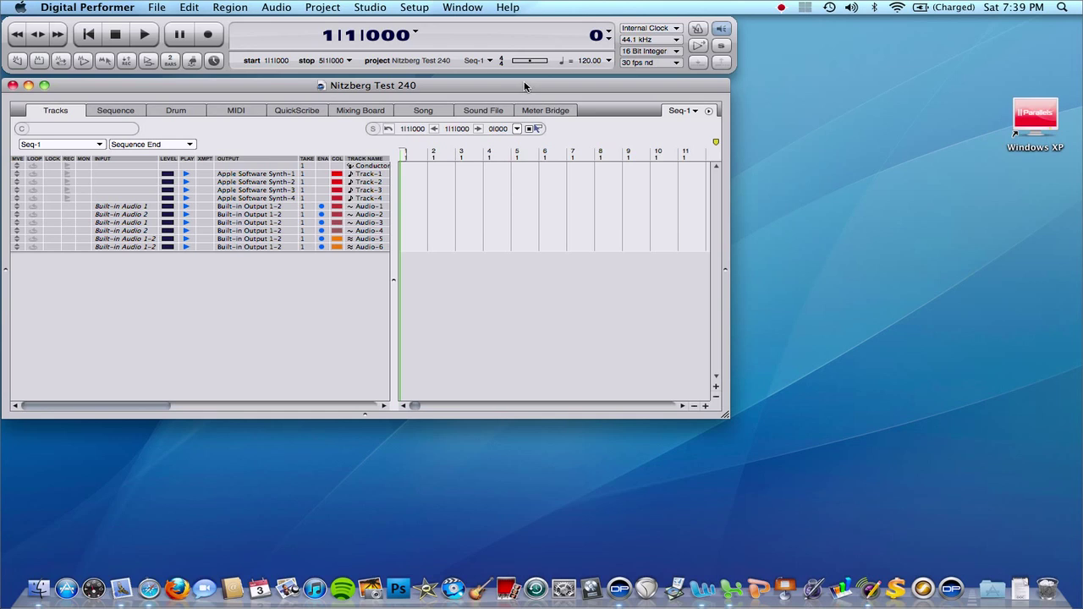
Nudge the project and transport windows, then enlarge the project window to show more bars.
{"action": "mouse_move", "coordinate": [523, 86]}
{"action": "left_mouse_down"}
{"action": "mouse_move", "coordinate": [587, 126]}
{"action": "mouse_move", "coordinate": [545, 73]}
{"action": "mouse_move", "coordinate": [524, 88]}
{"action": "left_mouse_up"}
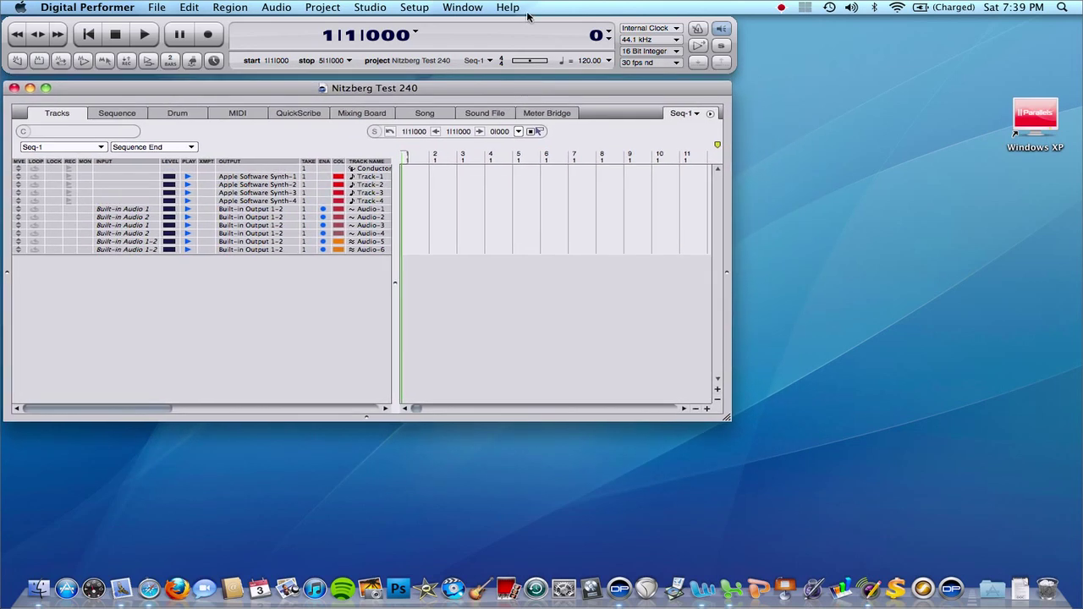
{"action": "mouse_move", "coordinate": [530, 23]}
{"action": "left_mouse_down"}
{"action": "mouse_move", "coordinate": [861, 378]}
{"action": "mouse_move", "coordinate": [754, 144]}
{"action": "mouse_move", "coordinate": [565, 9]}
{"action": "mouse_move", "coordinate": [522, 11]}
{"action": "left_mouse_up"}
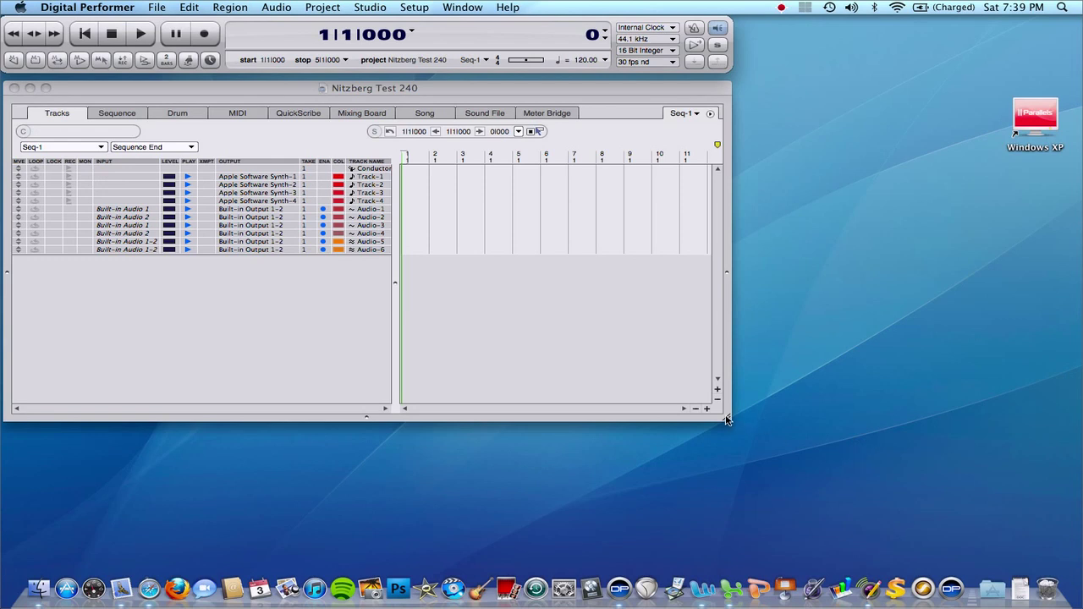
{"action": "left_click_drag", "start_coordinate": [726, 419], "coordinate": [1072, 567]}
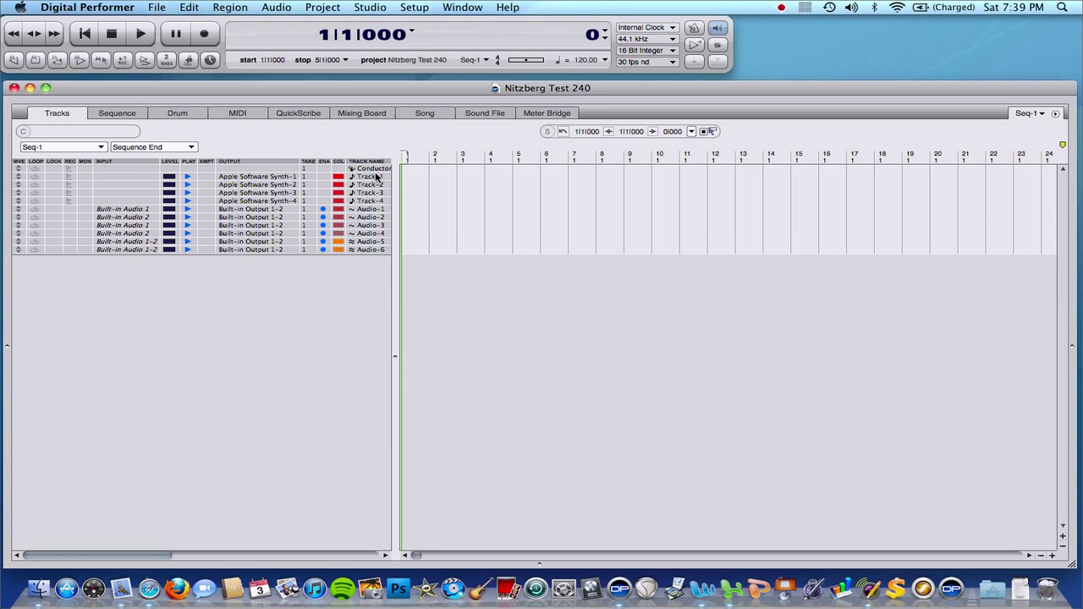
Select the four default MIDI and six audio tracks and delete them with Project > Delete Tracks.
{"action": "left_click_drag", "start_coordinate": [378, 177], "coordinate": [377, 261]}
{"action": "left_click", "coordinate": [323, 9]}
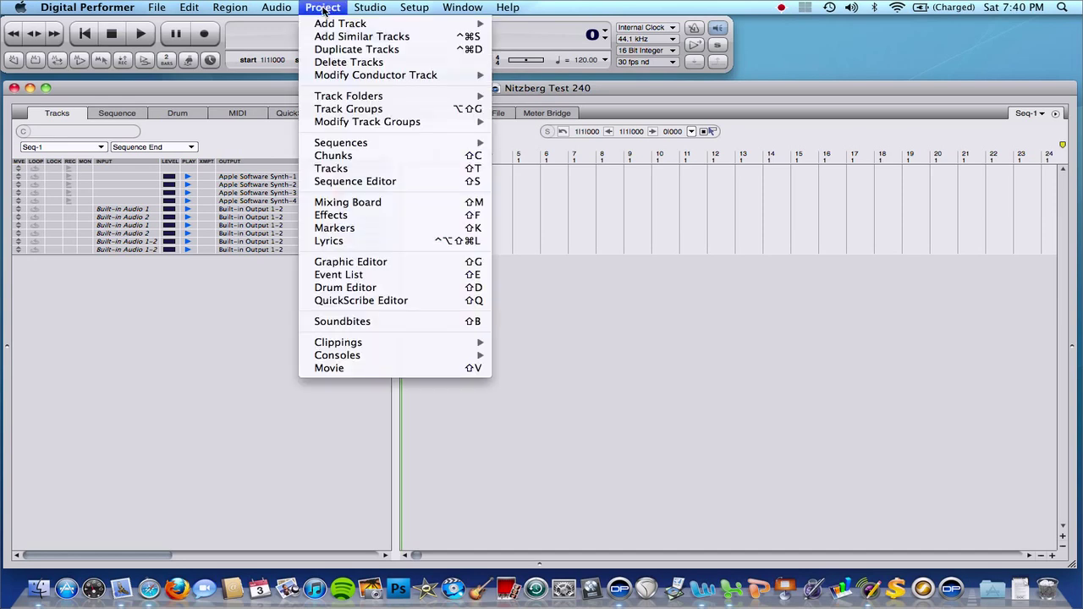
{"action": "left_click", "coordinate": [342, 62]}
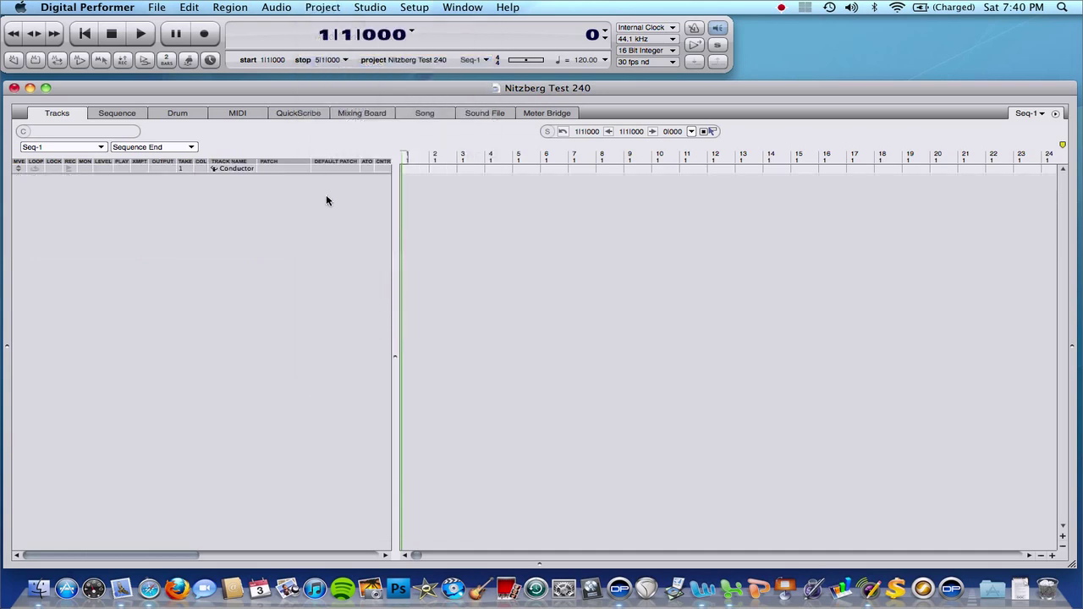
Add a MIDI track, Track-1, via Project > Add Track and record-enable it.
{"action": "left_click", "coordinate": [326, 11]}
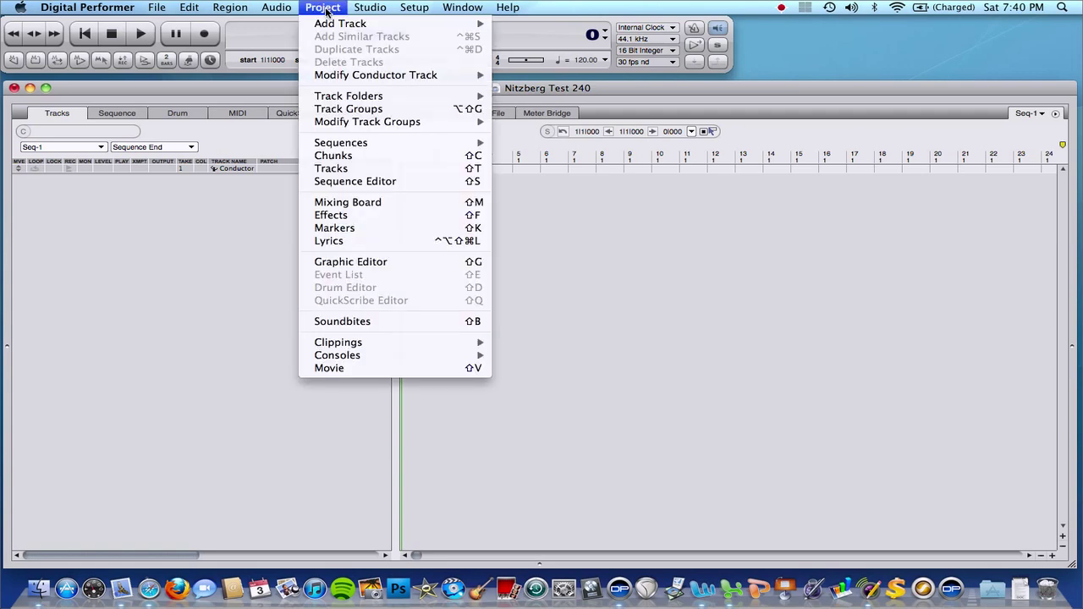
{"action": "mouse_move", "coordinate": [330, 23]}
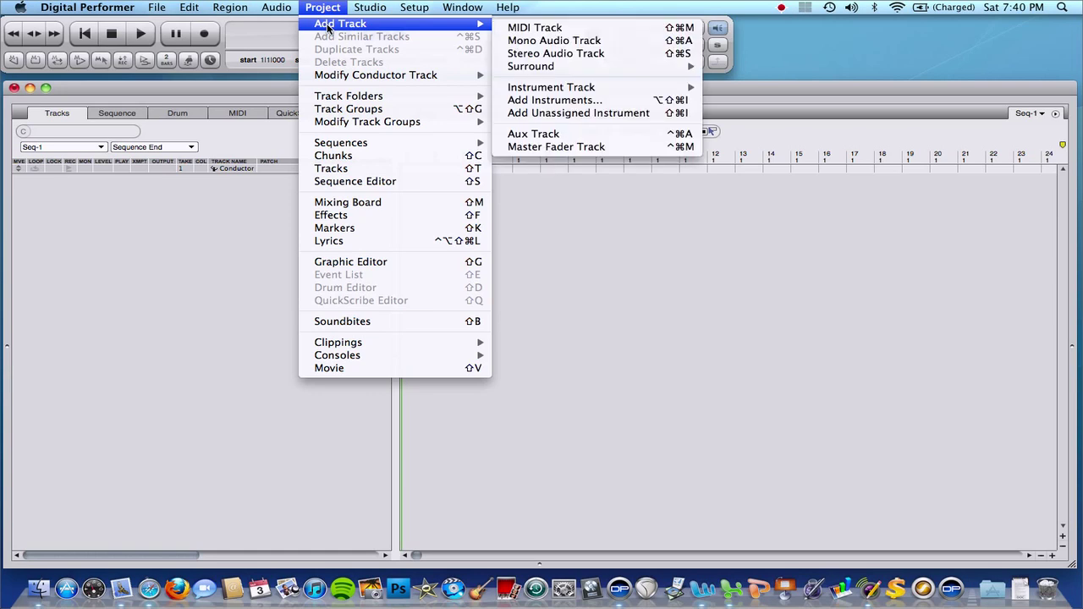
{"action": "left_click", "coordinate": [550, 29]}
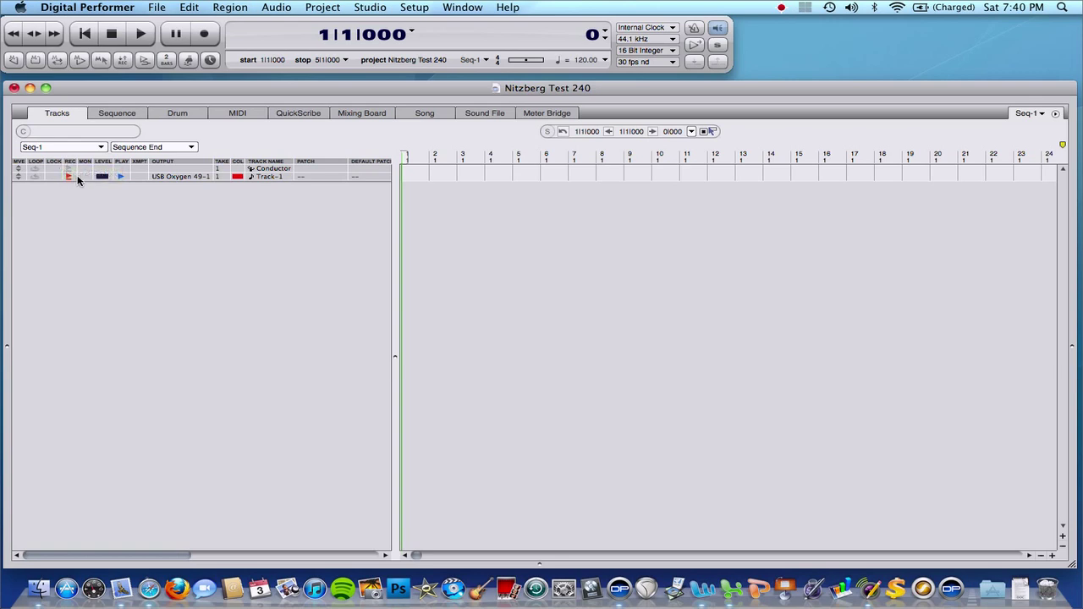
{"action": "left_click", "coordinate": [68, 176]}
Route Track-1's output from USB Oxygen 49-1 to Apple Software Synth-1.
{"action": "left_click", "coordinate": [187, 179]}
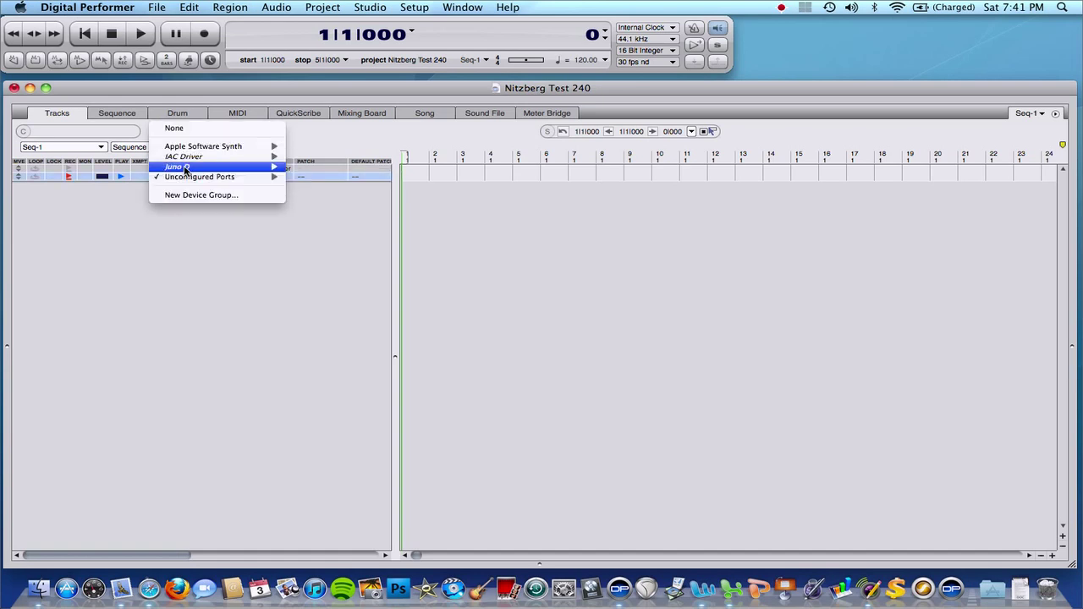
{"action": "mouse_move", "coordinate": [186, 169]}
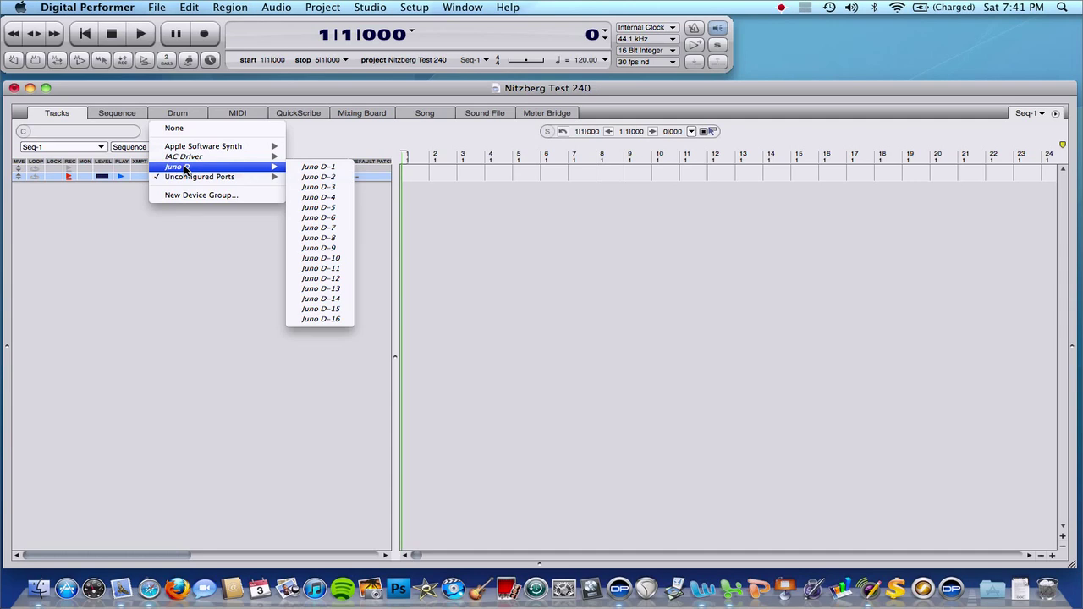
{"action": "left_click", "coordinate": [276, 168]}
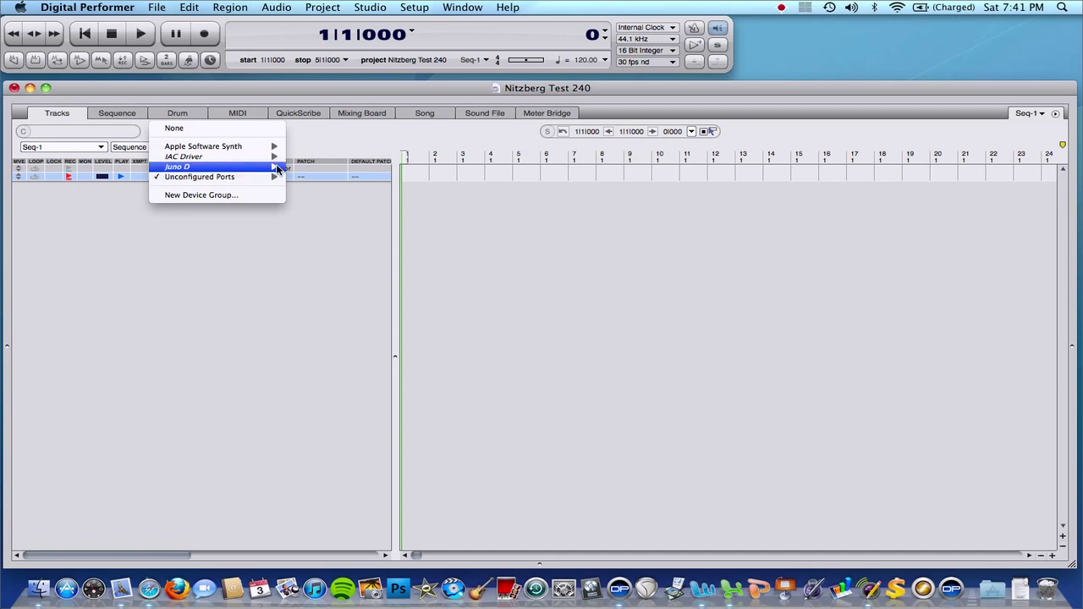
{"action": "mouse_move", "coordinate": [276, 168]}
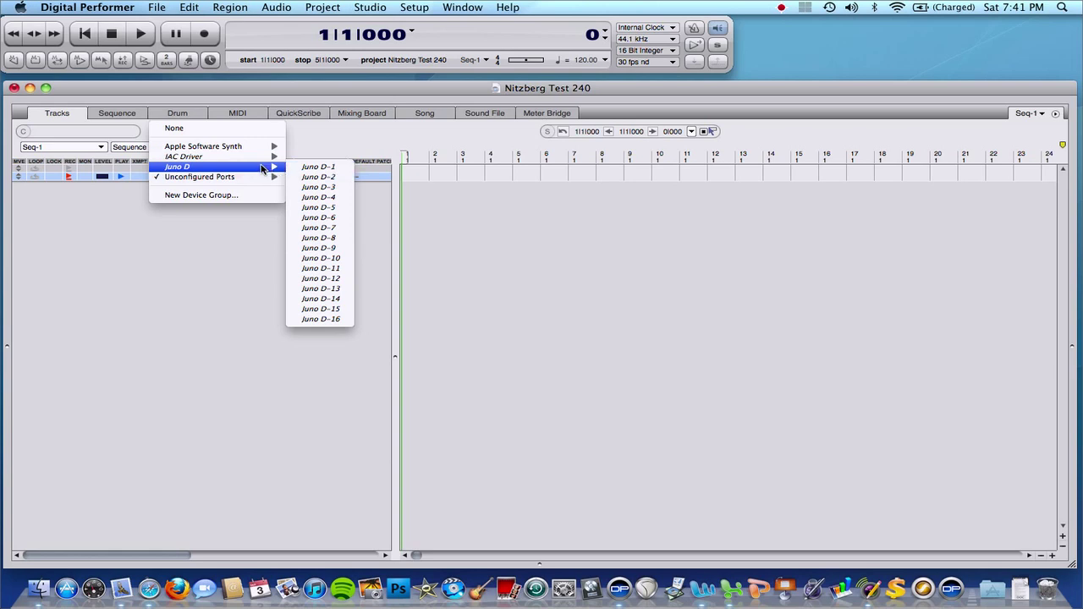
{"action": "mouse_move", "coordinate": [250, 157]}
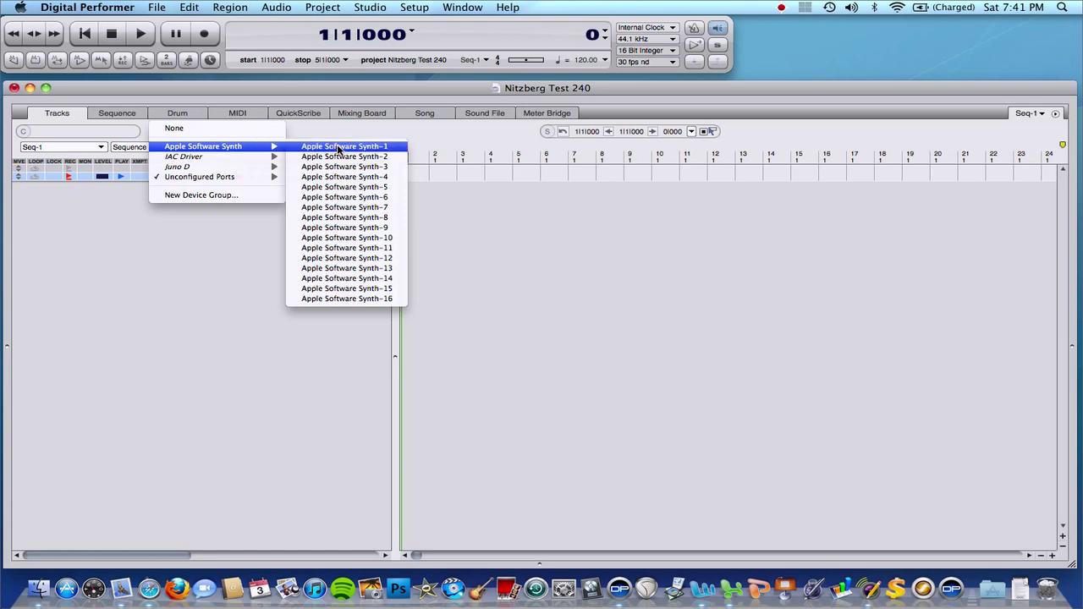
{"action": "left_click", "coordinate": [339, 147]}
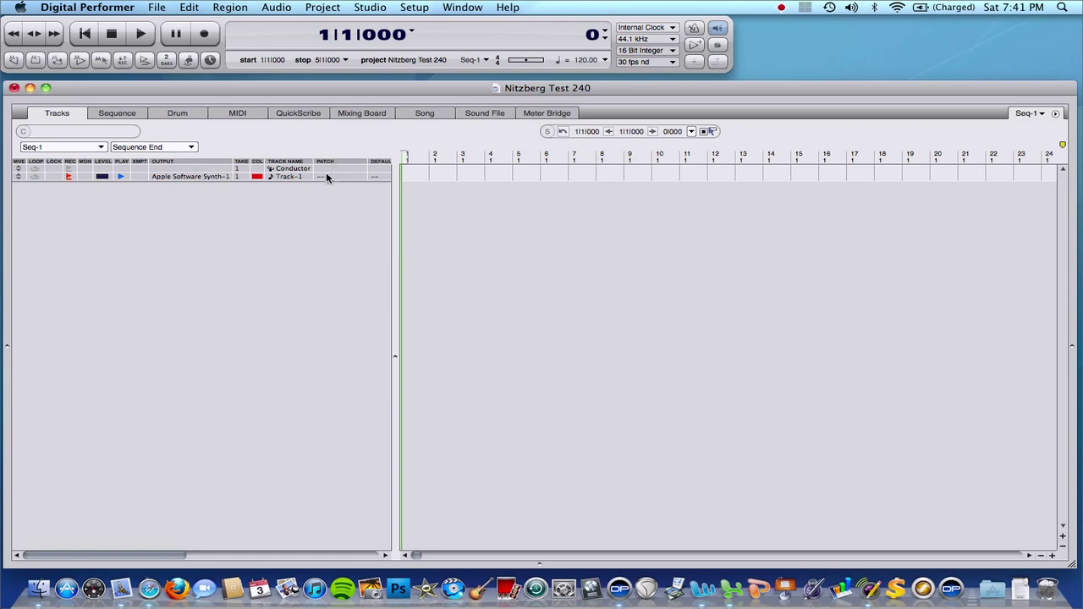
{"action": "left_click", "coordinate": [326, 175]}
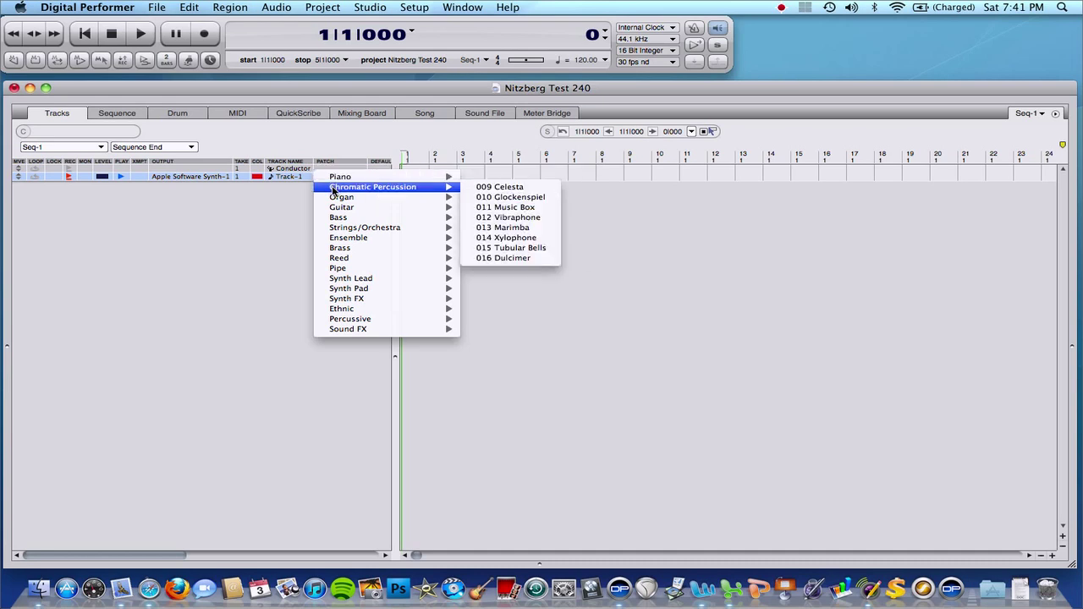
Set Track-1's patch to Piano > 001 Acoustic Grand Piano.
{"action": "mouse_move", "coordinate": [341, 329]}
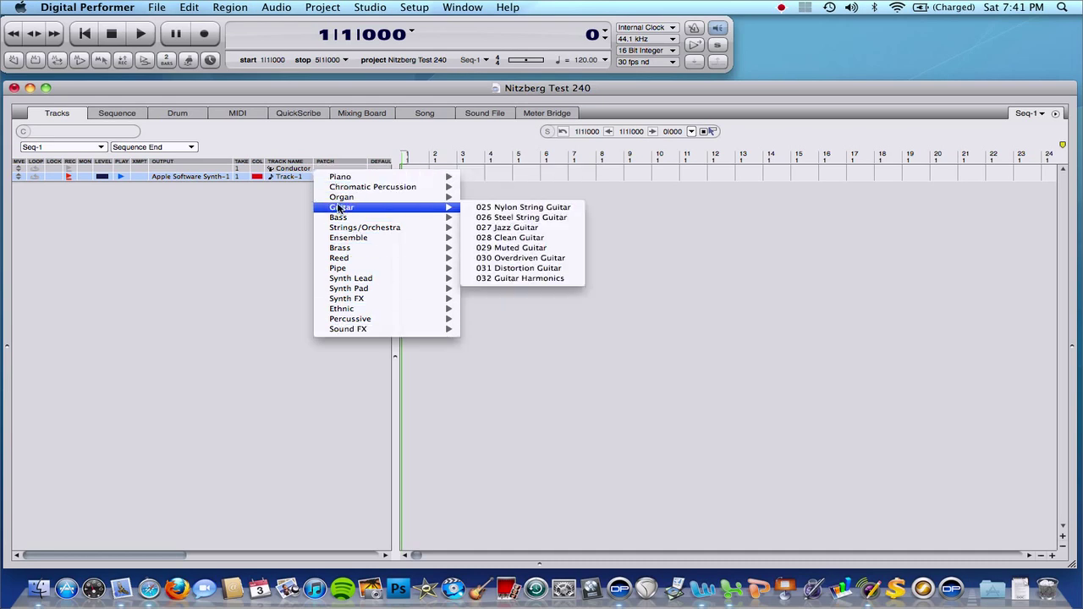
{"action": "mouse_move", "coordinate": [339, 180]}
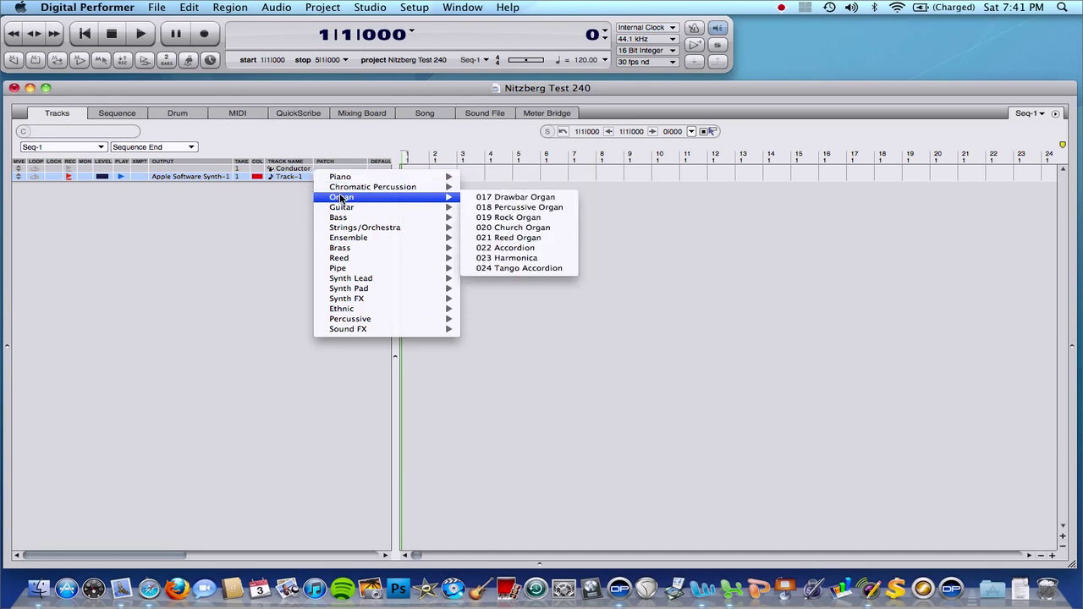
{"action": "mouse_move", "coordinate": [345, 218]}
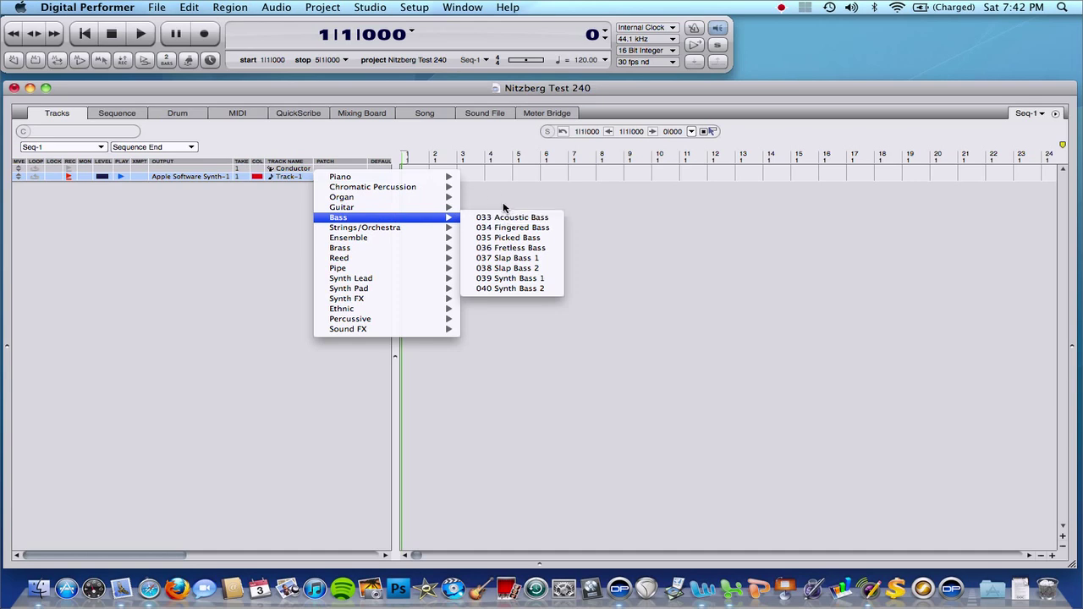
{"action": "mouse_move", "coordinate": [429, 179]}
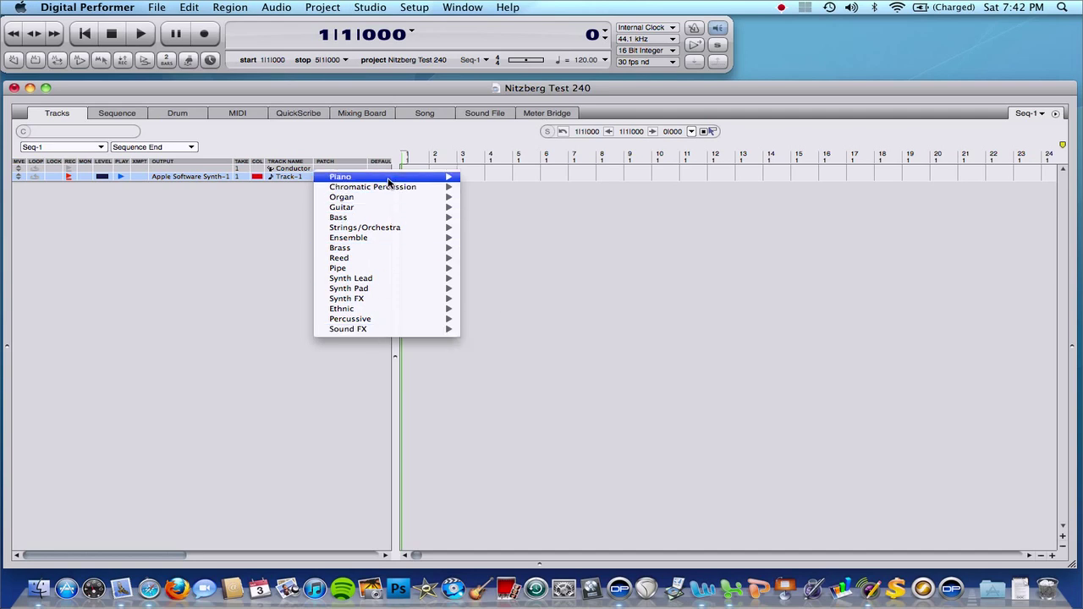
{"action": "mouse_move", "coordinate": [390, 178]}
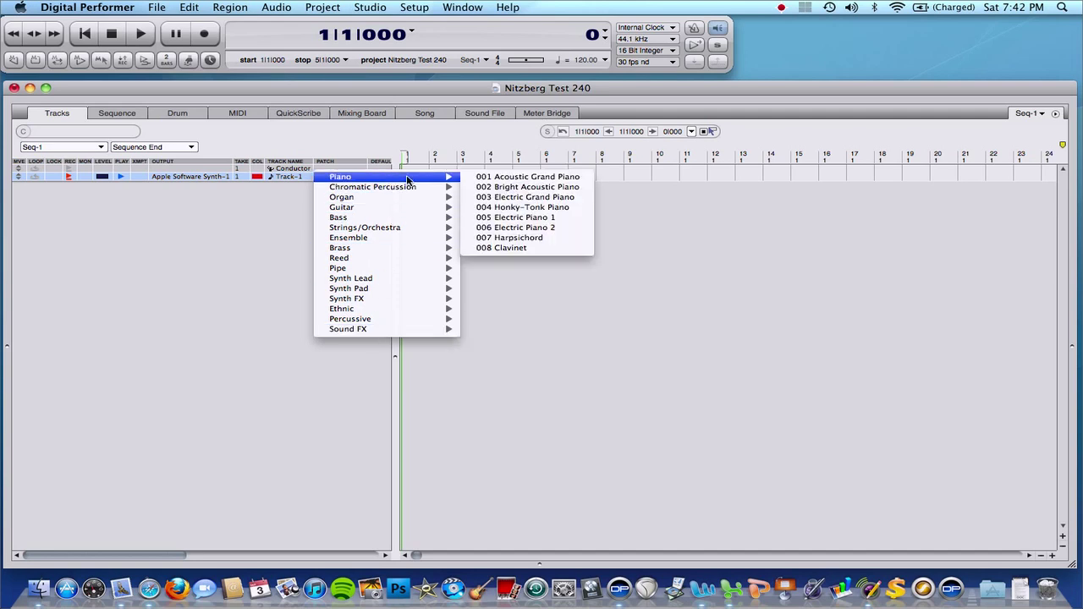
{"action": "left_click", "coordinate": [509, 178]}
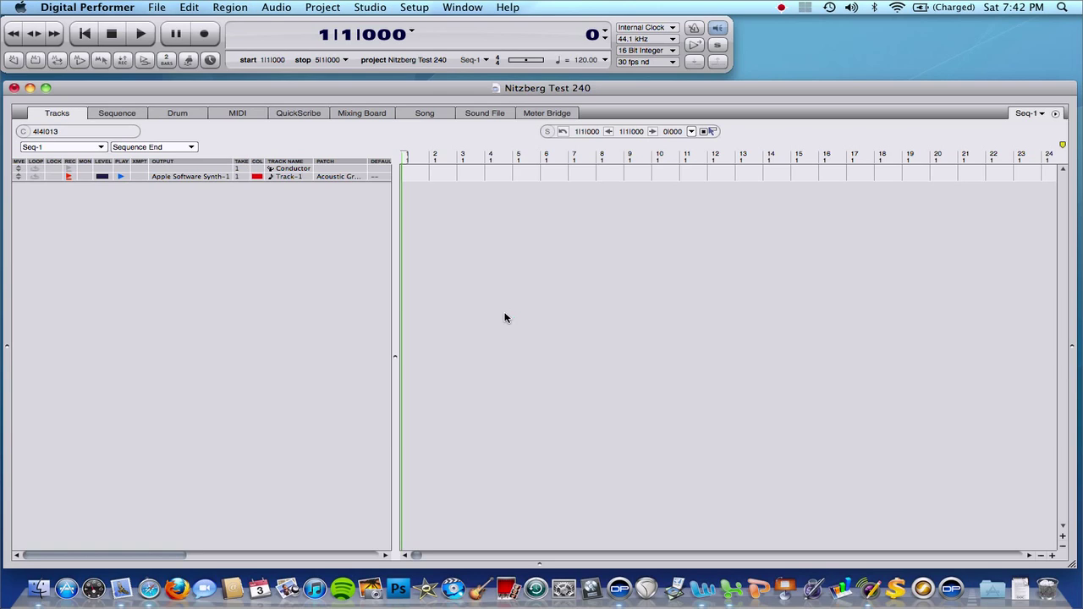
Change Track-1's patch to Ethnic > 106 Banjo, browsing the list before dismissing it.
{"action": "left_click", "coordinate": [343, 176]}
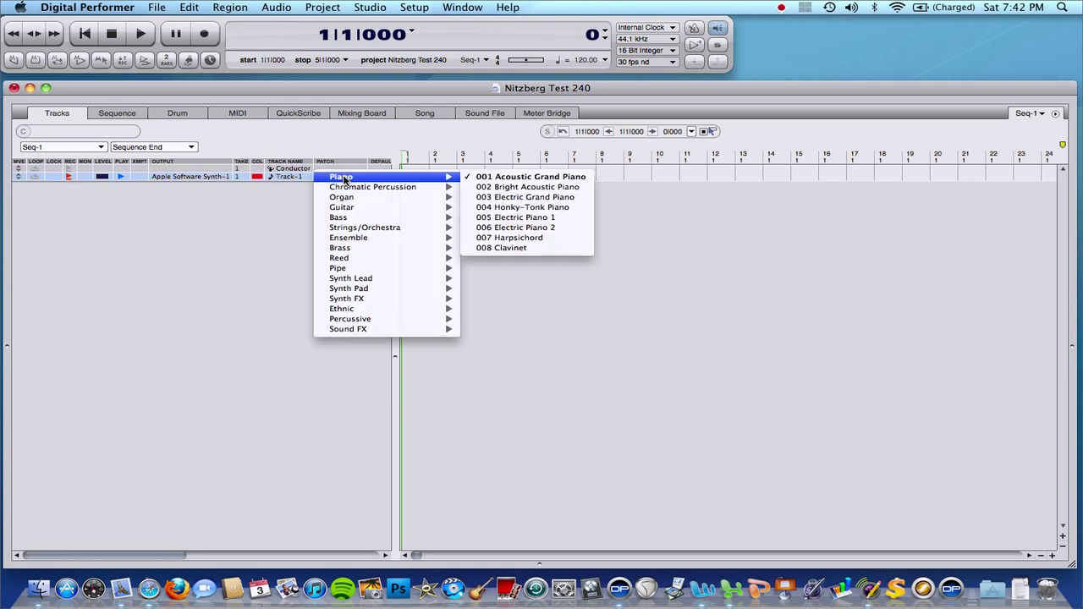
{"action": "mouse_move", "coordinate": [342, 308]}
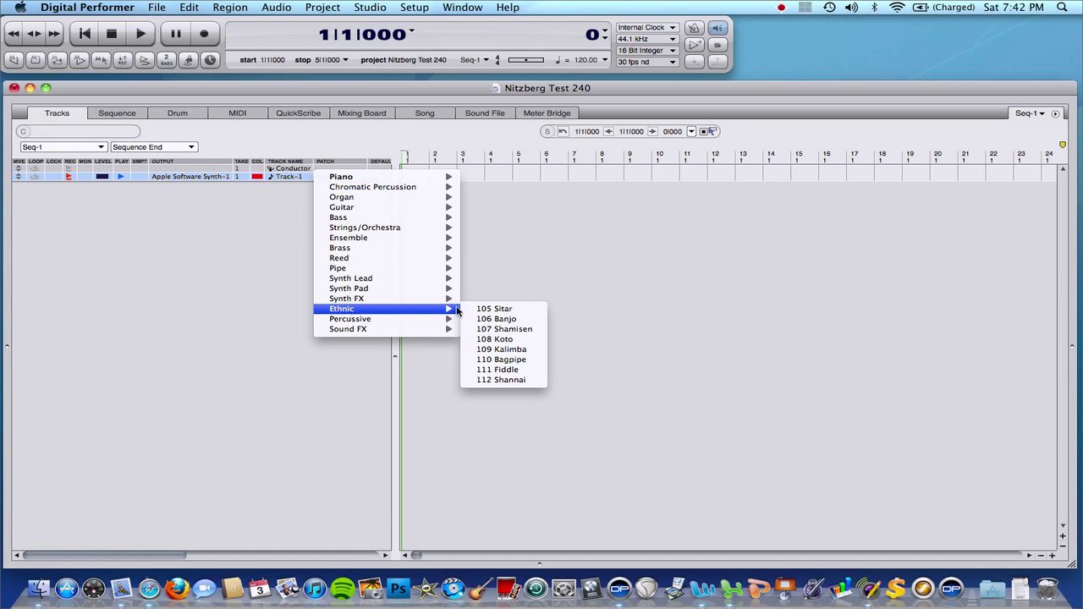
{"action": "left_click", "coordinate": [500, 319]}
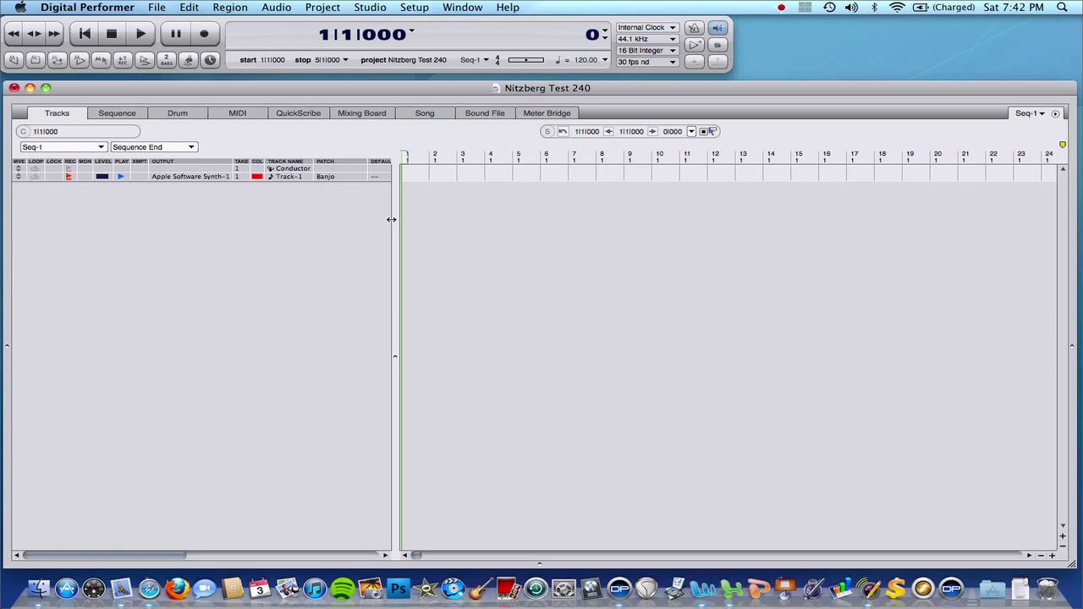
{"action": "left_click", "coordinate": [342, 178]}
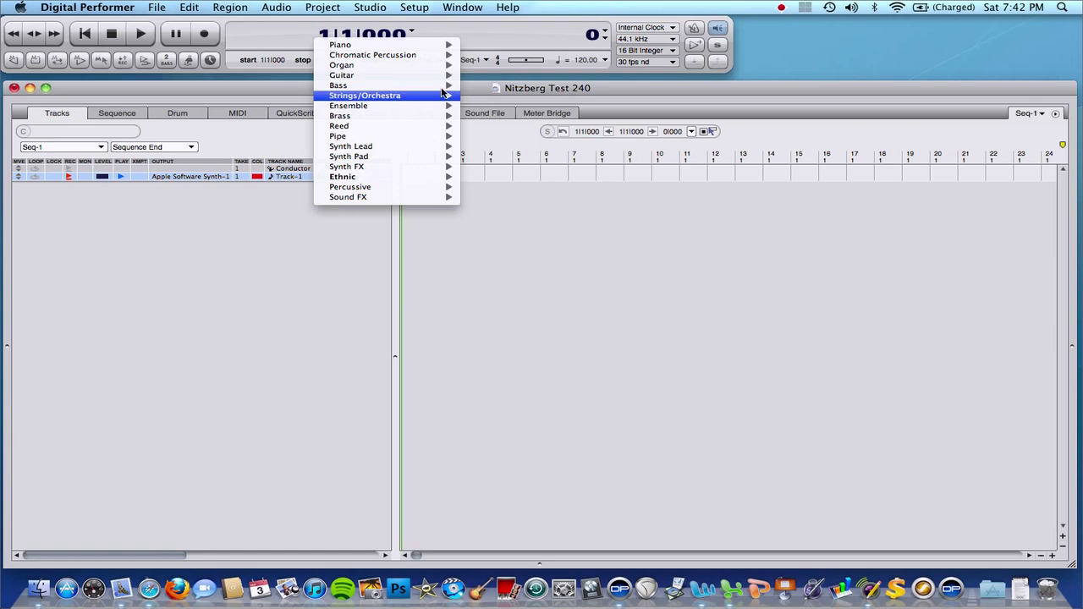
{"action": "mouse_move", "coordinate": [414, 88]}
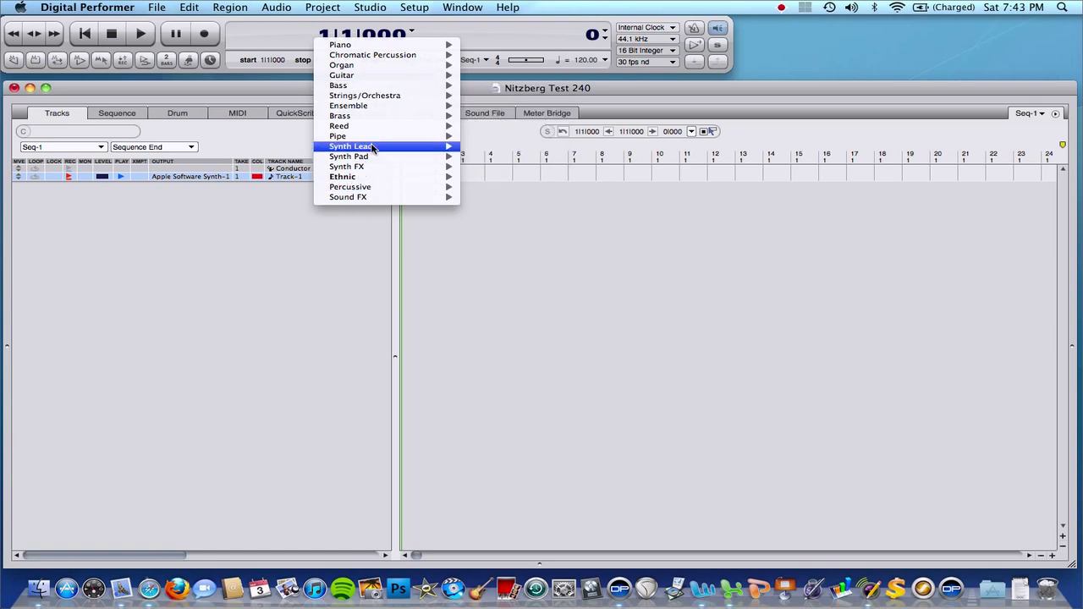
{"action": "mouse_move", "coordinate": [380, 76]}
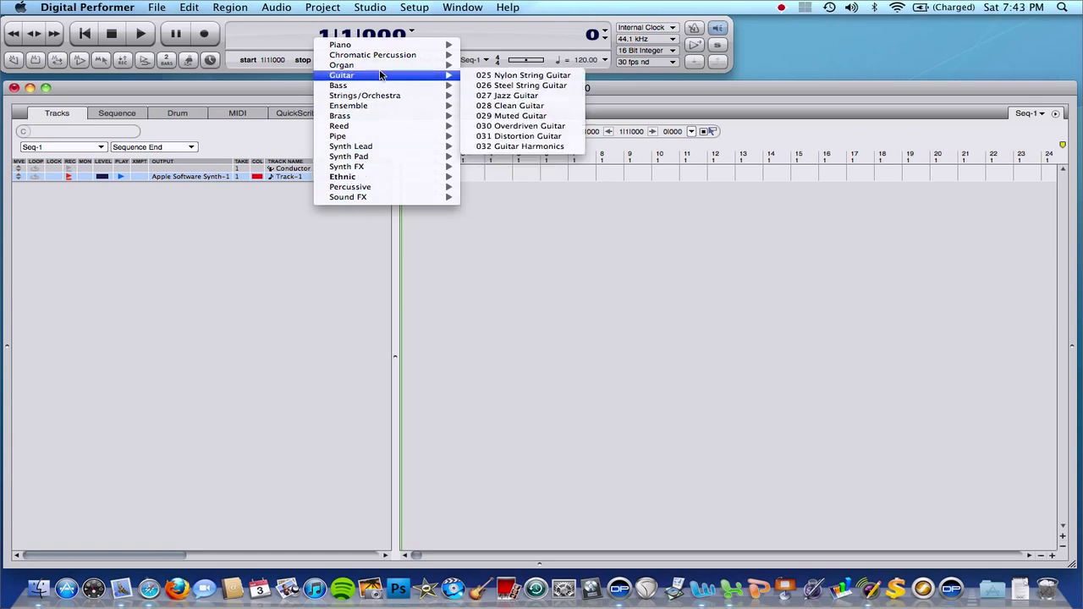
{"action": "left_click", "coordinate": [278, 213]}
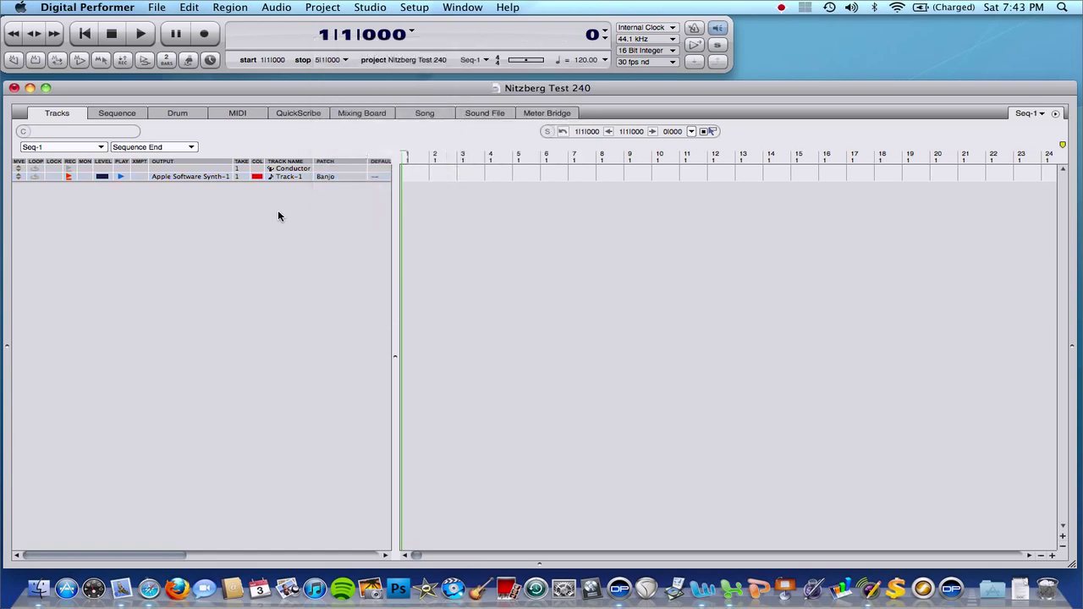
{"action": "left_click", "coordinate": [159, 8]}
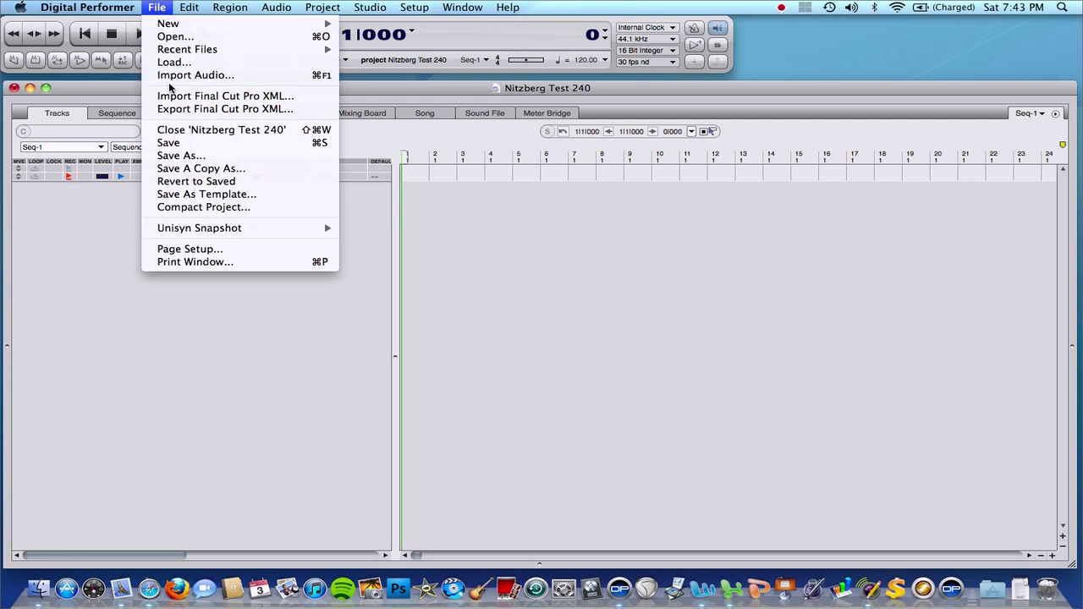
Save and close the 'Test 240' project, then quit Digital Performer.
{"action": "left_click", "coordinate": [180, 144]}
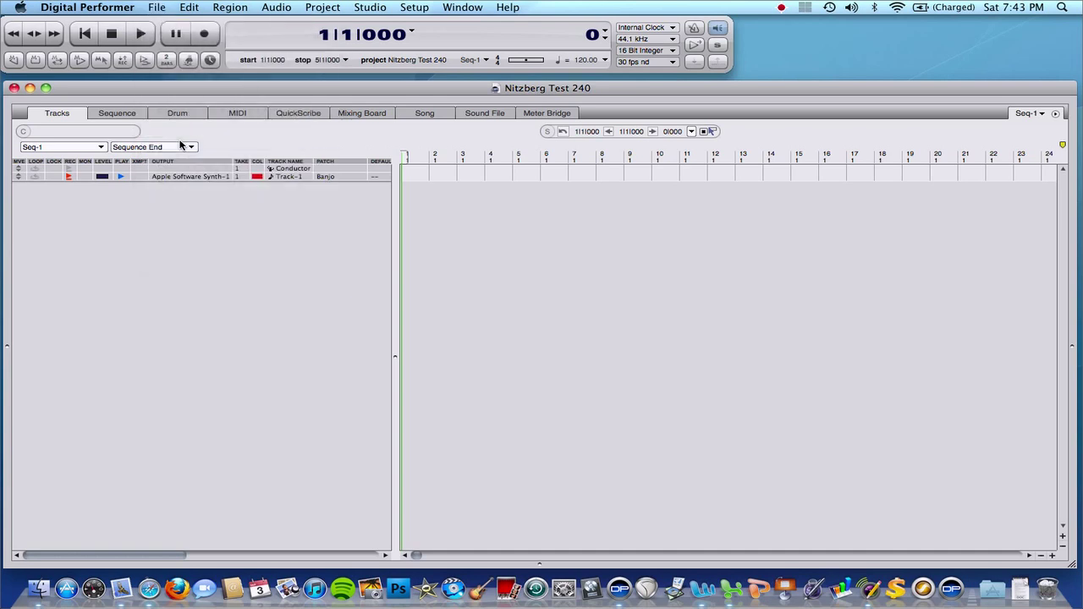
{"action": "left_click", "coordinate": [158, 10]}
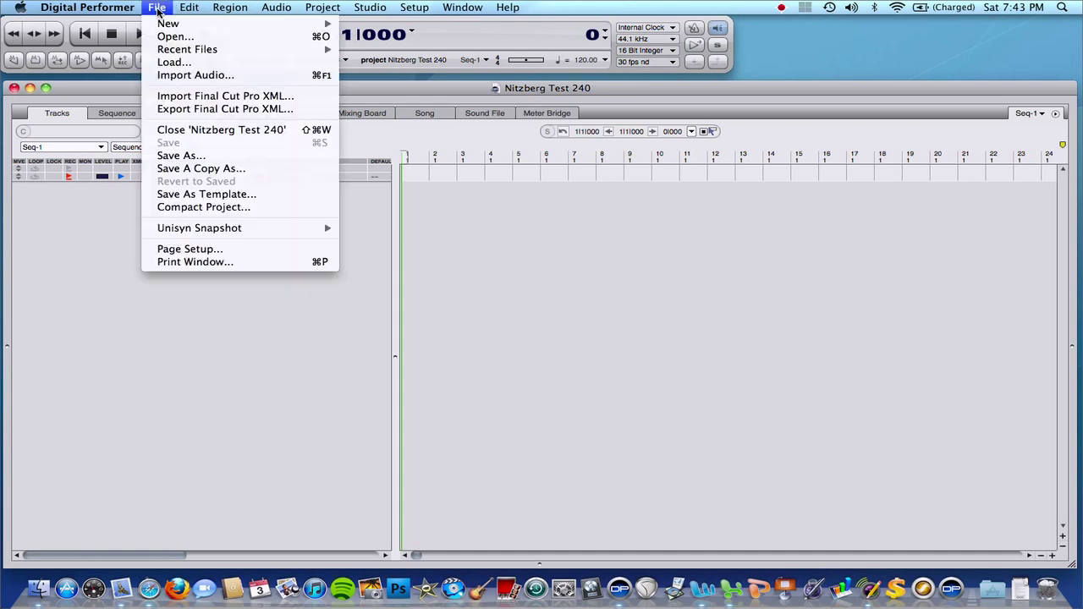
{"action": "left_click", "coordinate": [184, 128]}
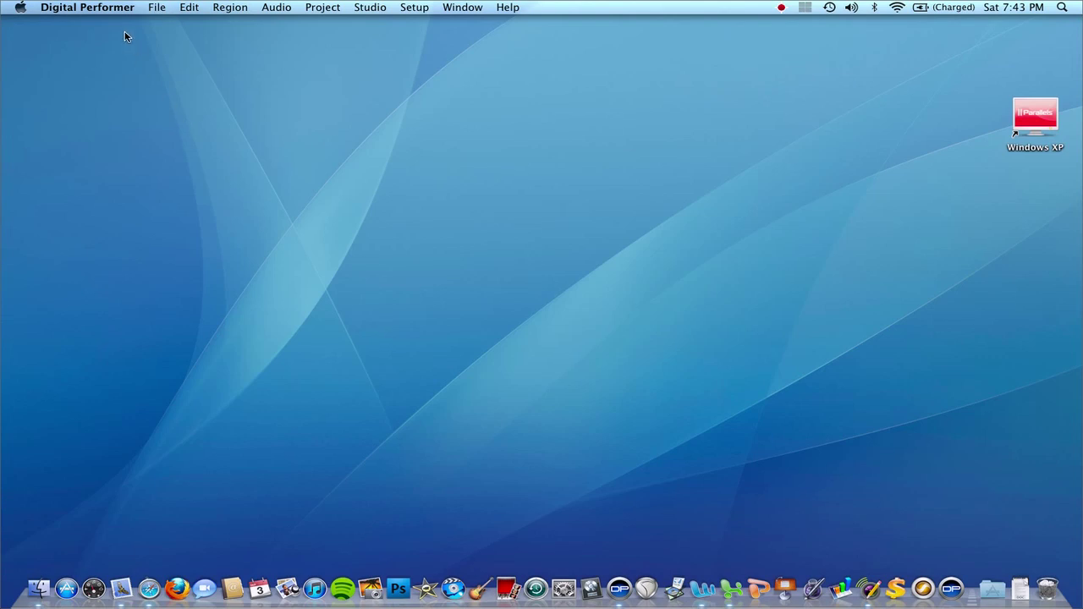
{"action": "left_click", "coordinate": [107, 10]}
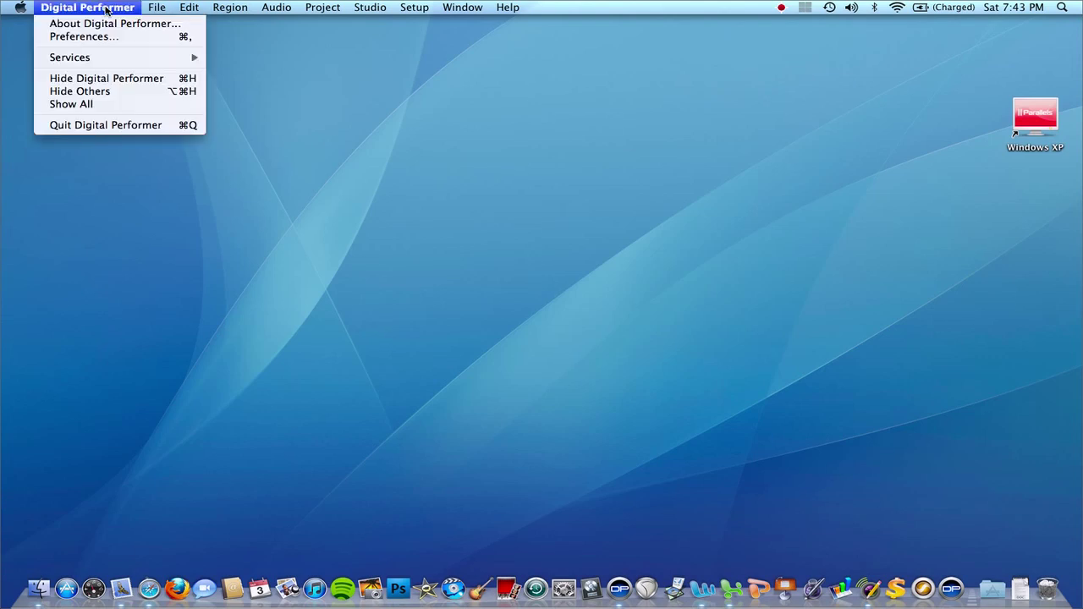
{"action": "left_click", "coordinate": [113, 126]}
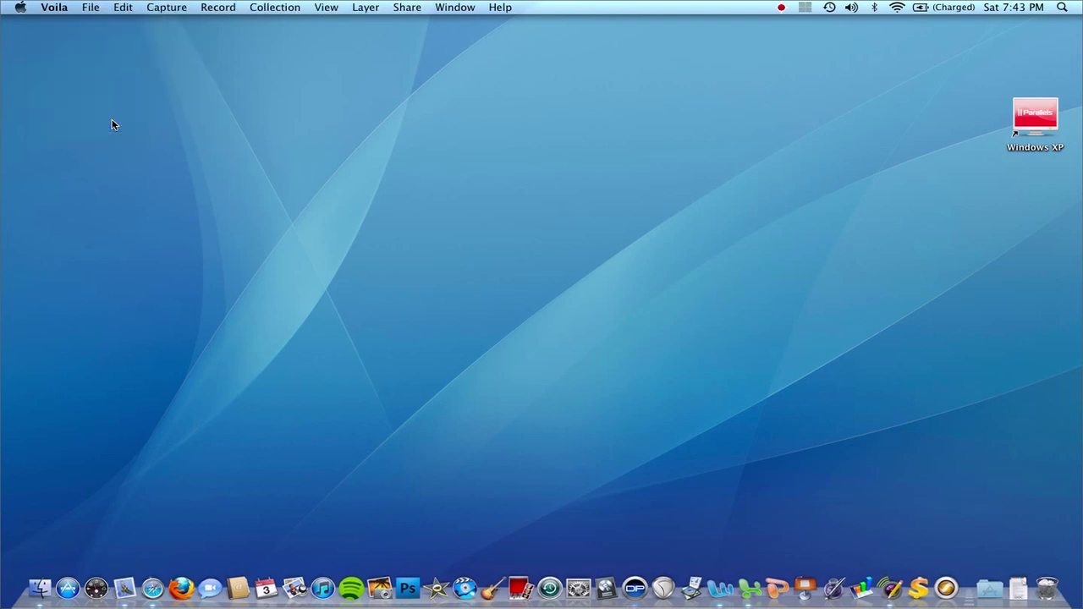